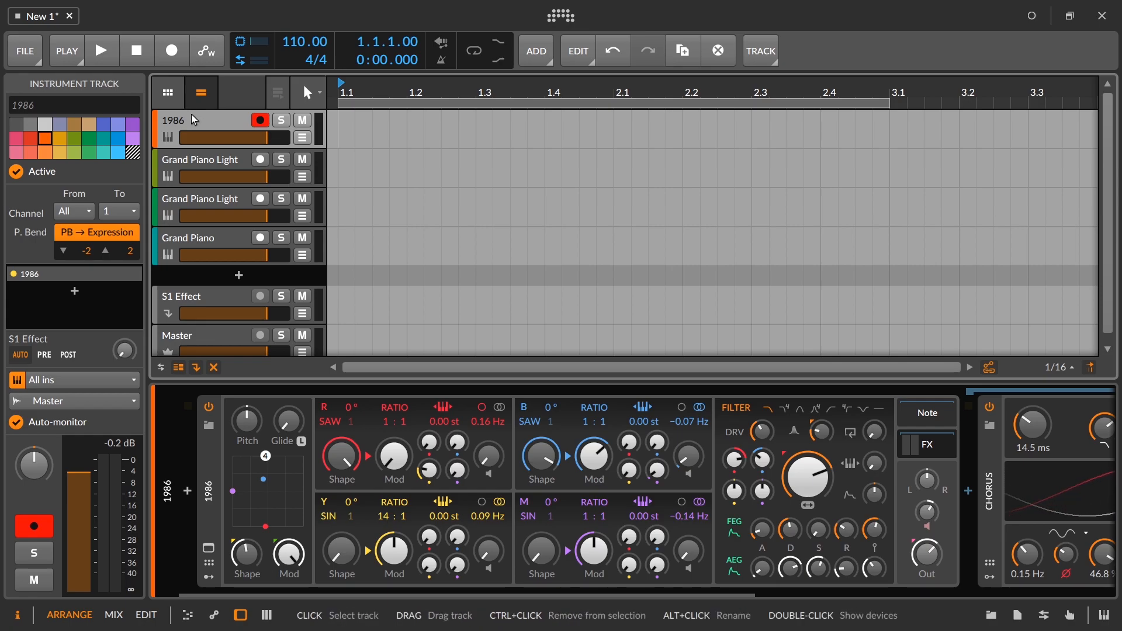
Look over the Samplers on both Grand Piano Light tracks and hide the Grand Piano Sampler's modulators and remote controls.
click(222, 163)
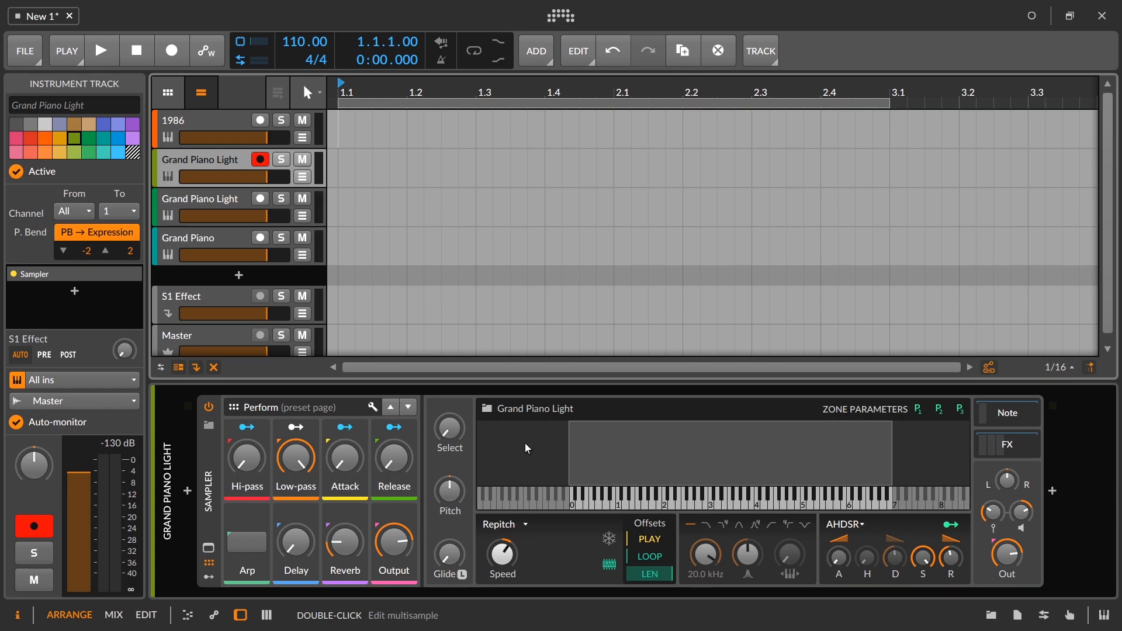
click(215, 196)
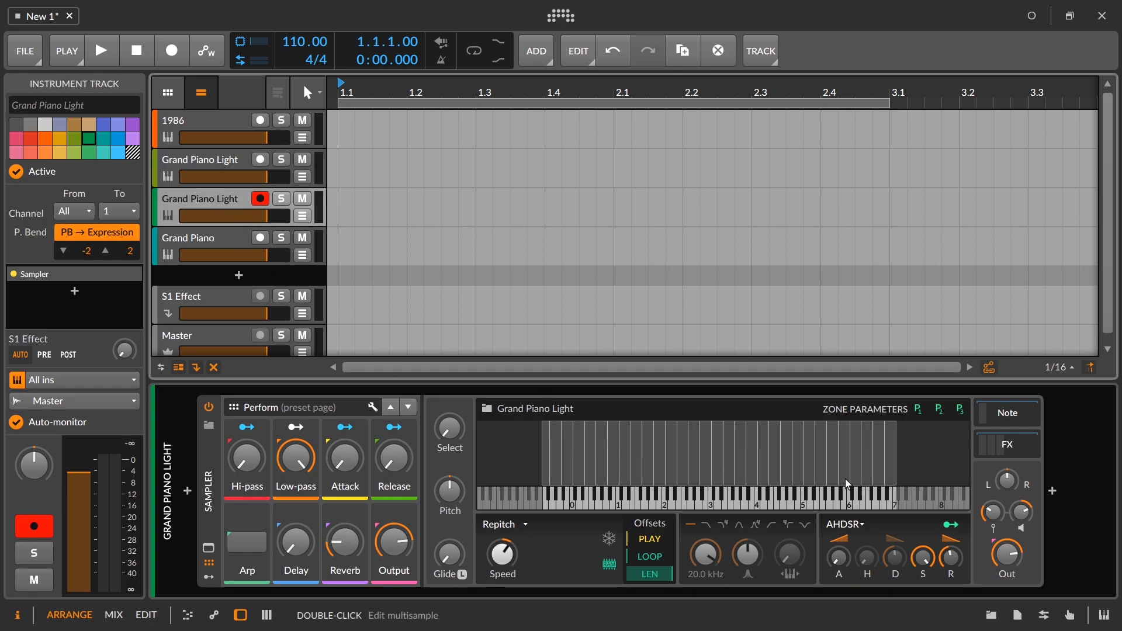
click(194, 241)
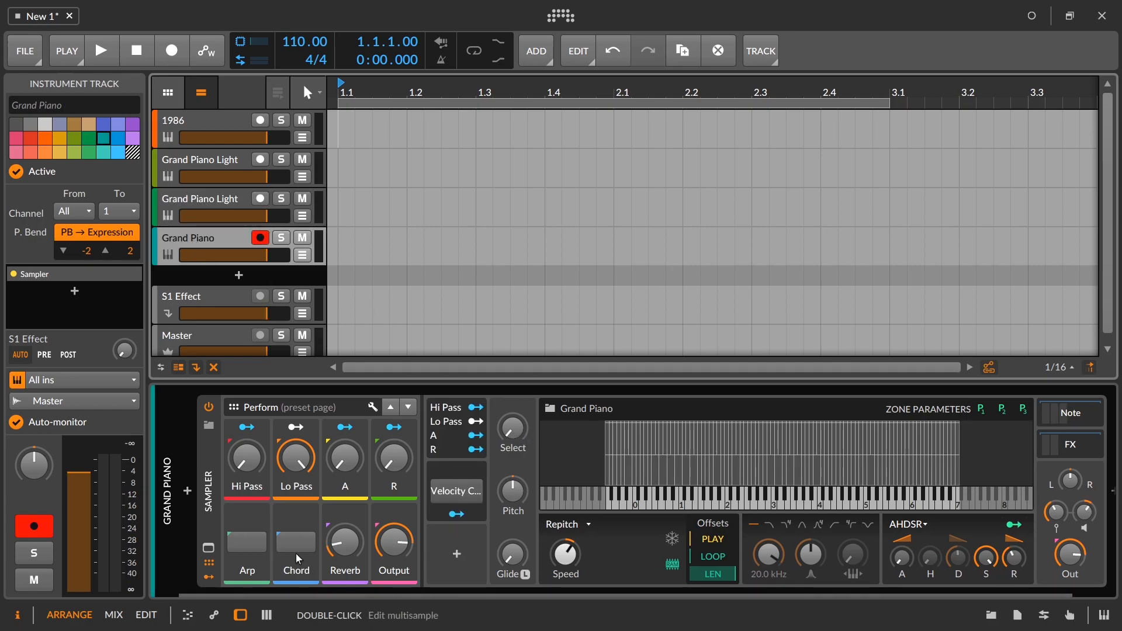
click(204, 575)
click(204, 562)
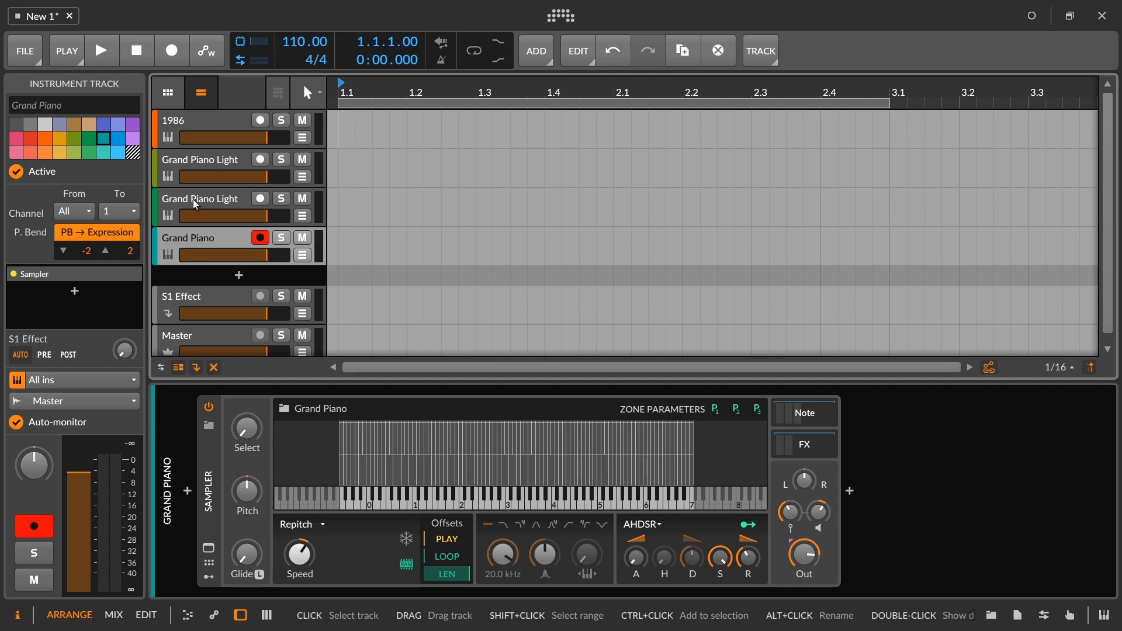
Review the 1986 track's devices and inspect the single D3 zone in the first Grand Piano Light track's multisample editor.
click(184, 119)
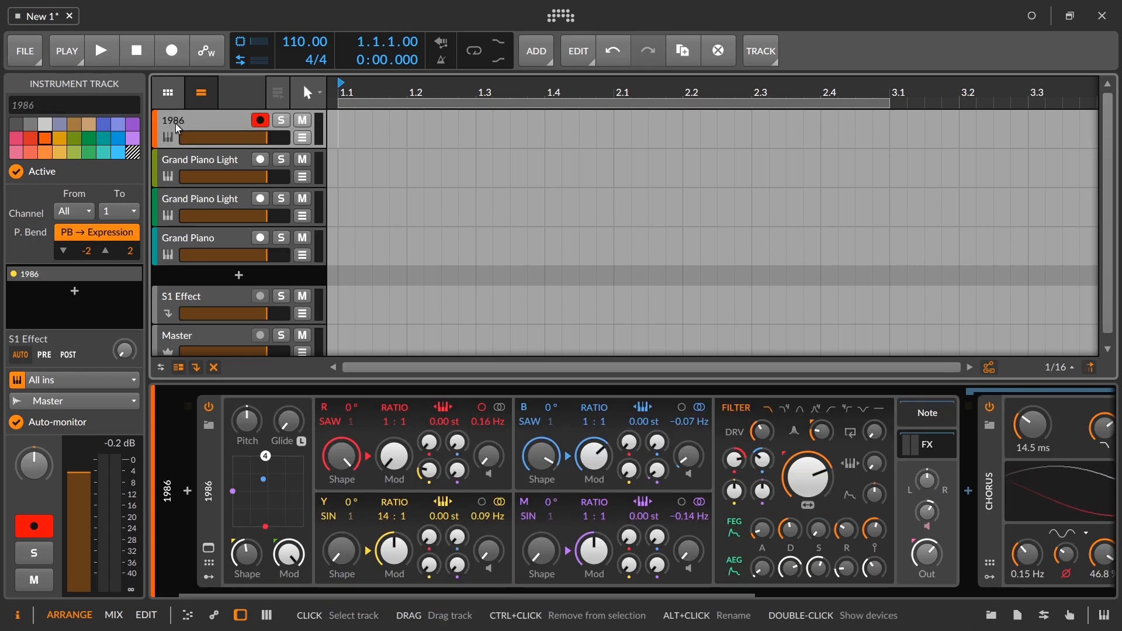
drag(731, 591, 730, 555)
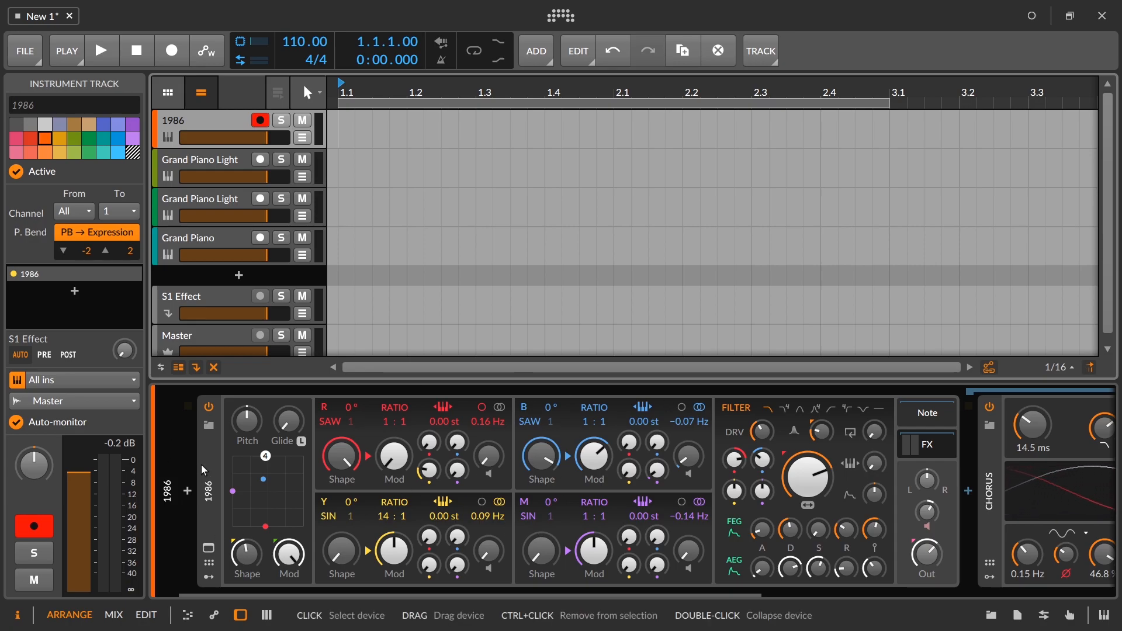
click(195, 164)
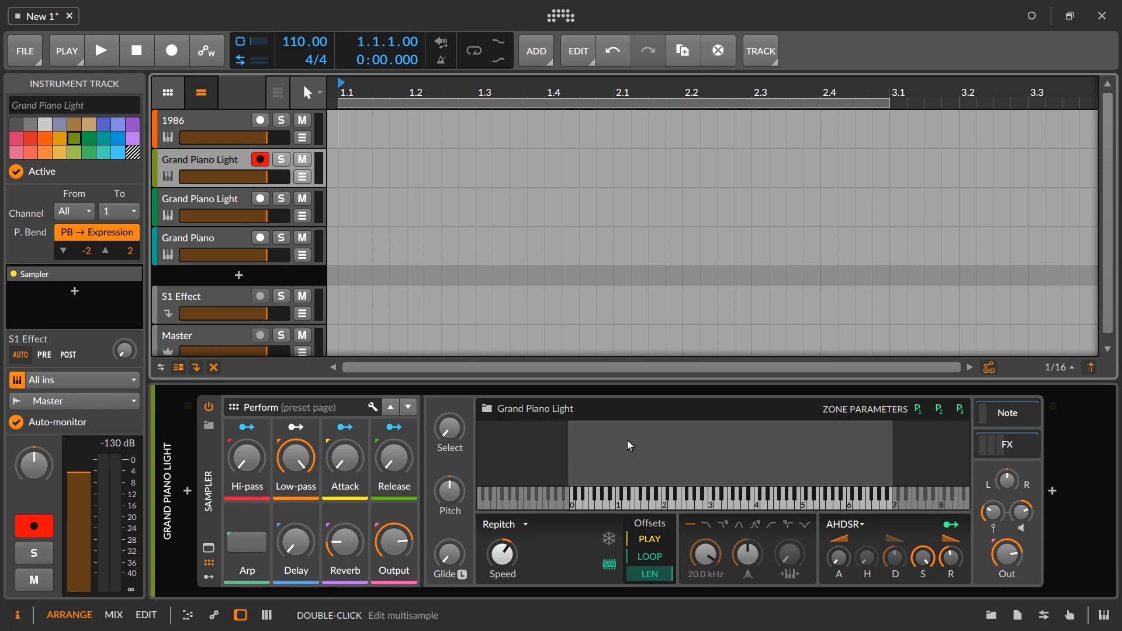
click(208, 547)
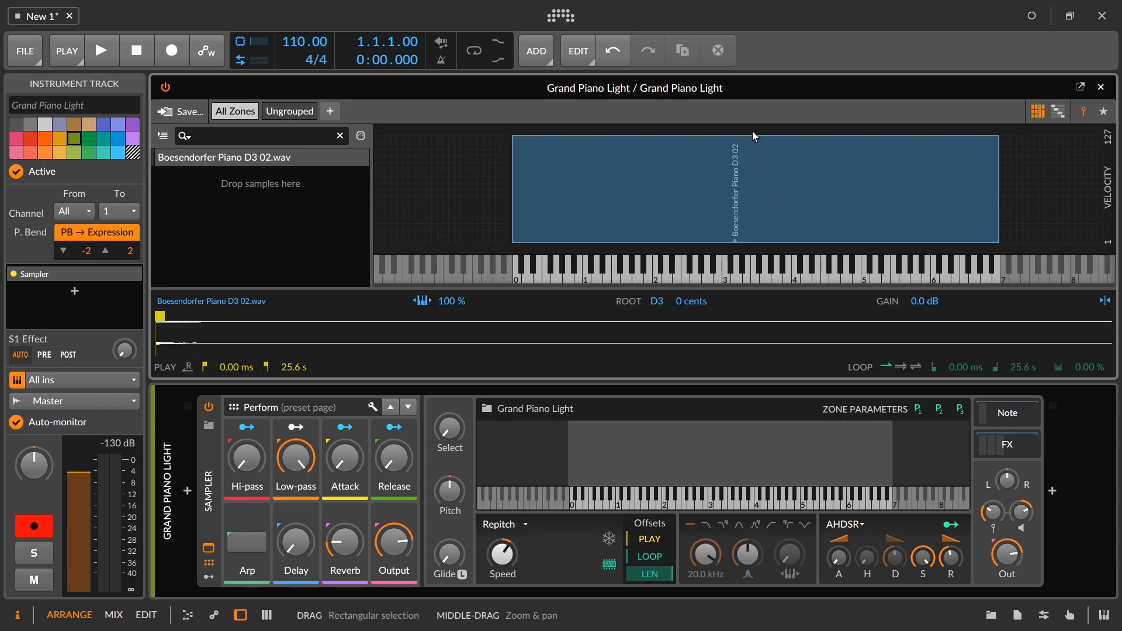
click(748, 164)
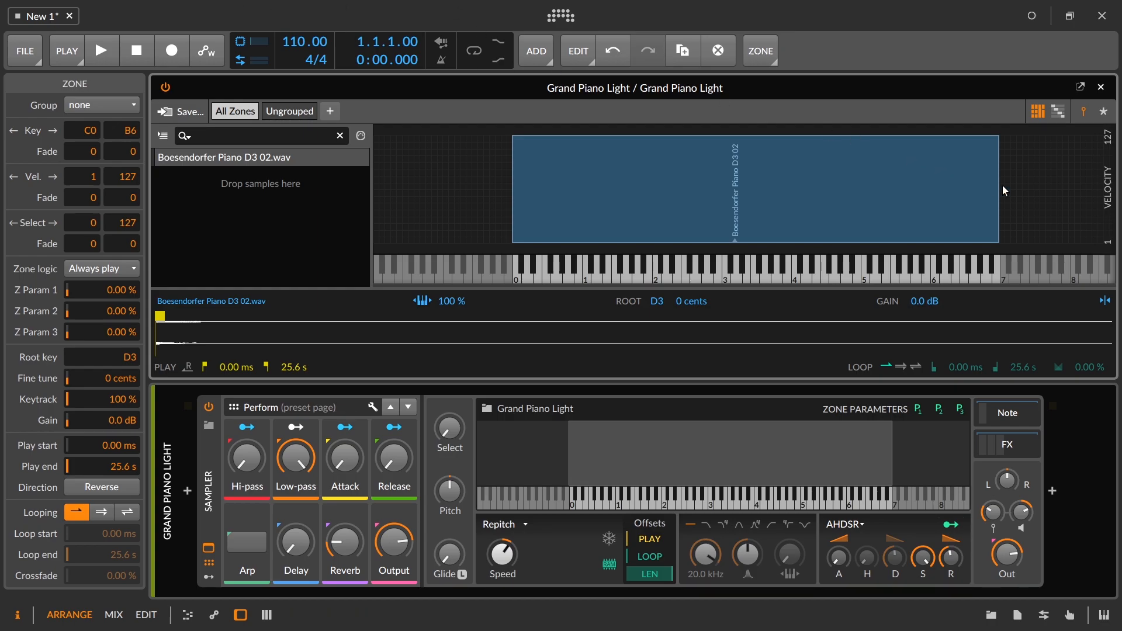
click(1101, 87)
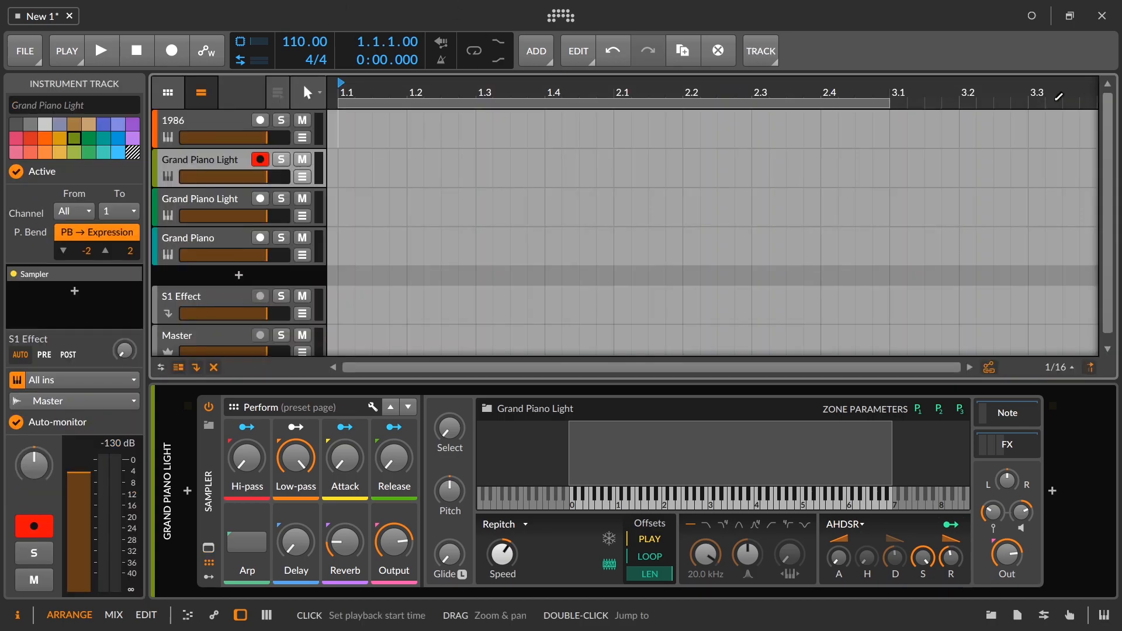
Open the second Grand Piano Light track's multisample editor and inspect the Boesendorfer Piano D3 02 zone.
click(186, 200)
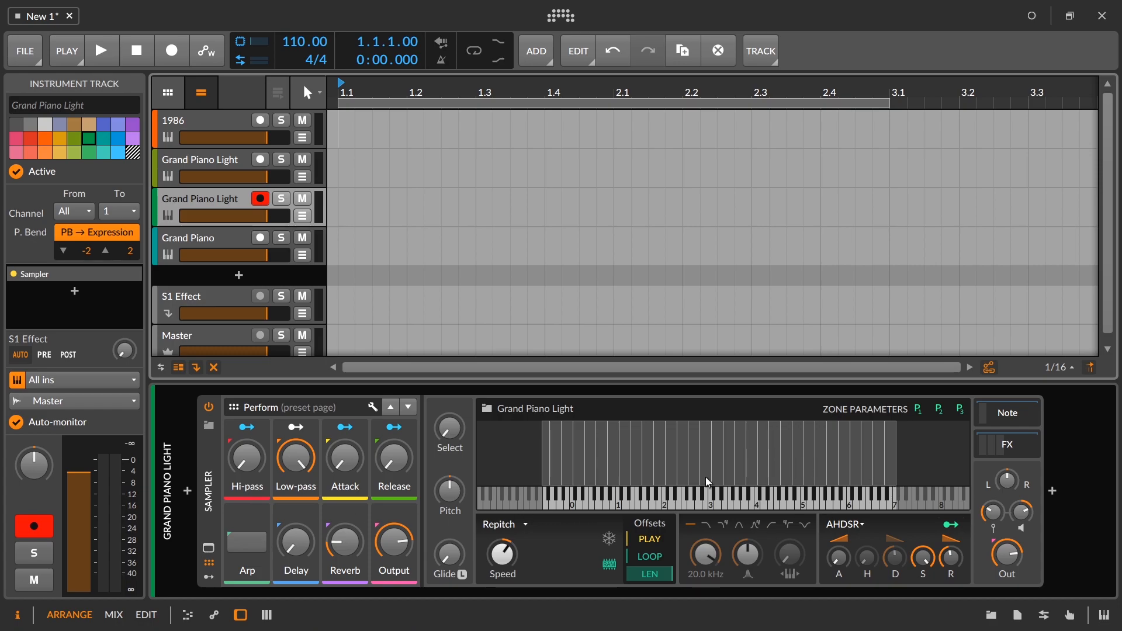
click(208, 548)
drag(363, 173, 341, 175)
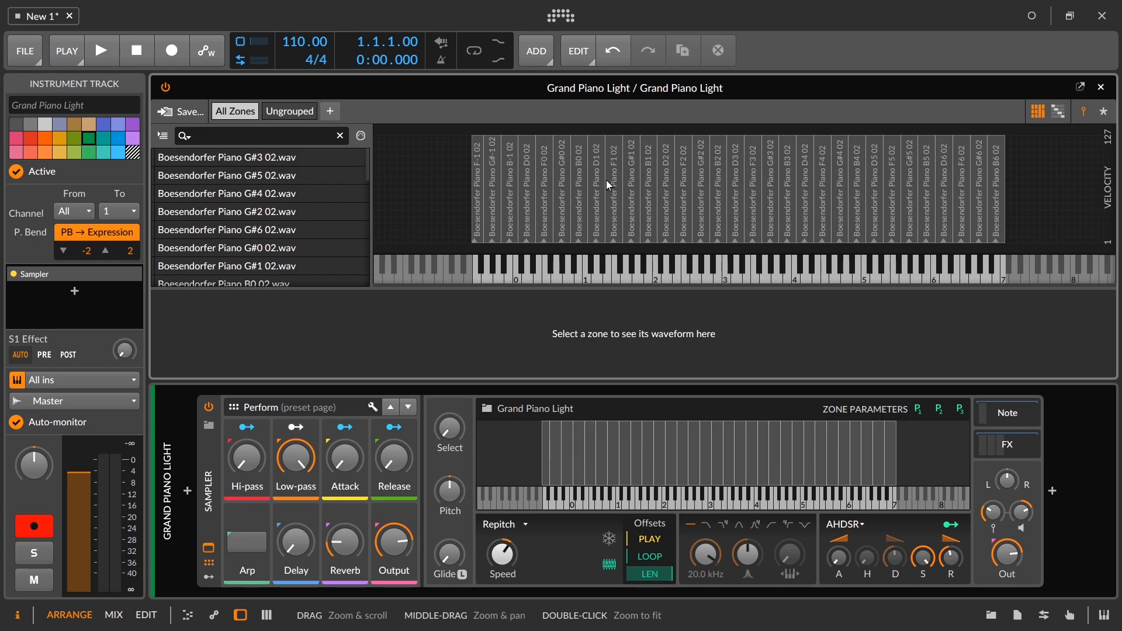
click(738, 205)
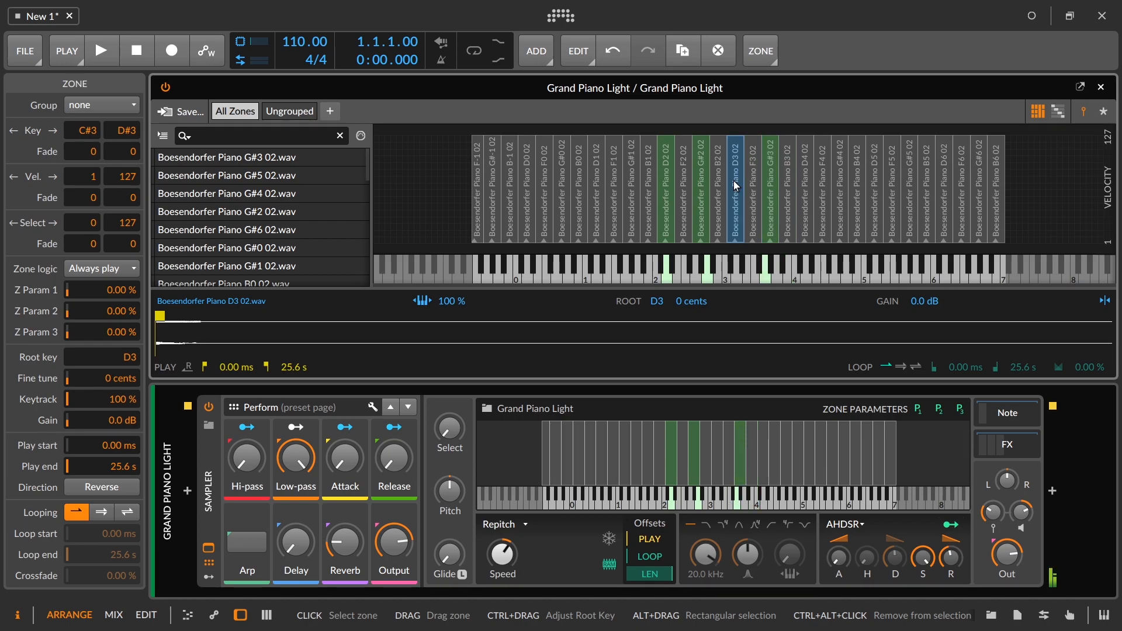
Expand the Sampler's FX chain and examine its EQ-5, Delay-2 and Reverb devices.
click(988, 451)
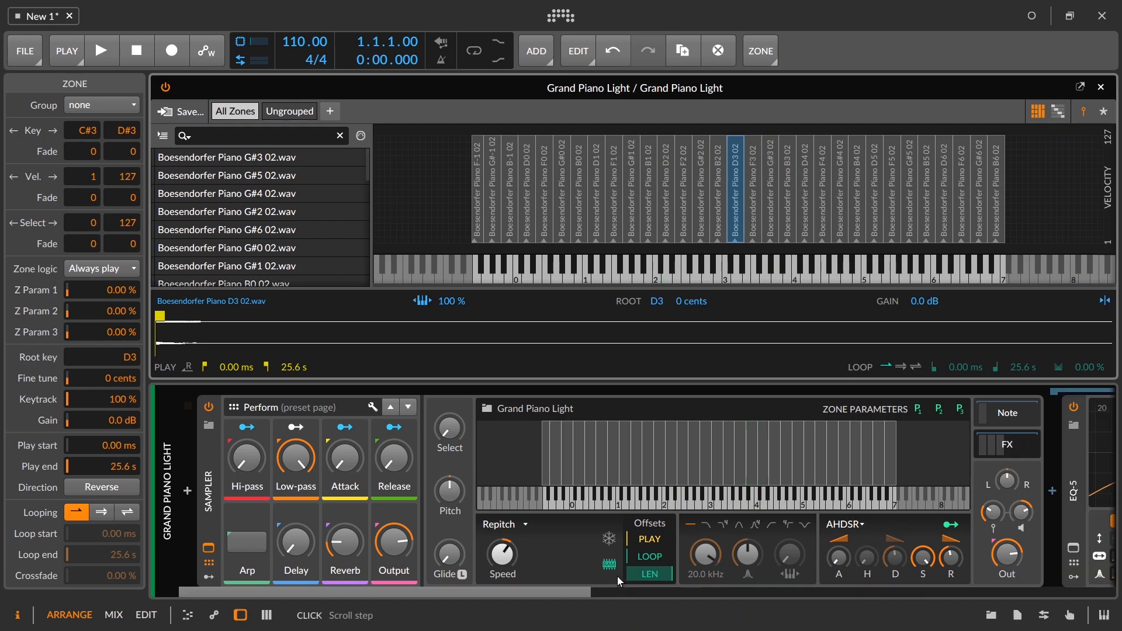
drag(627, 594, 857, 609)
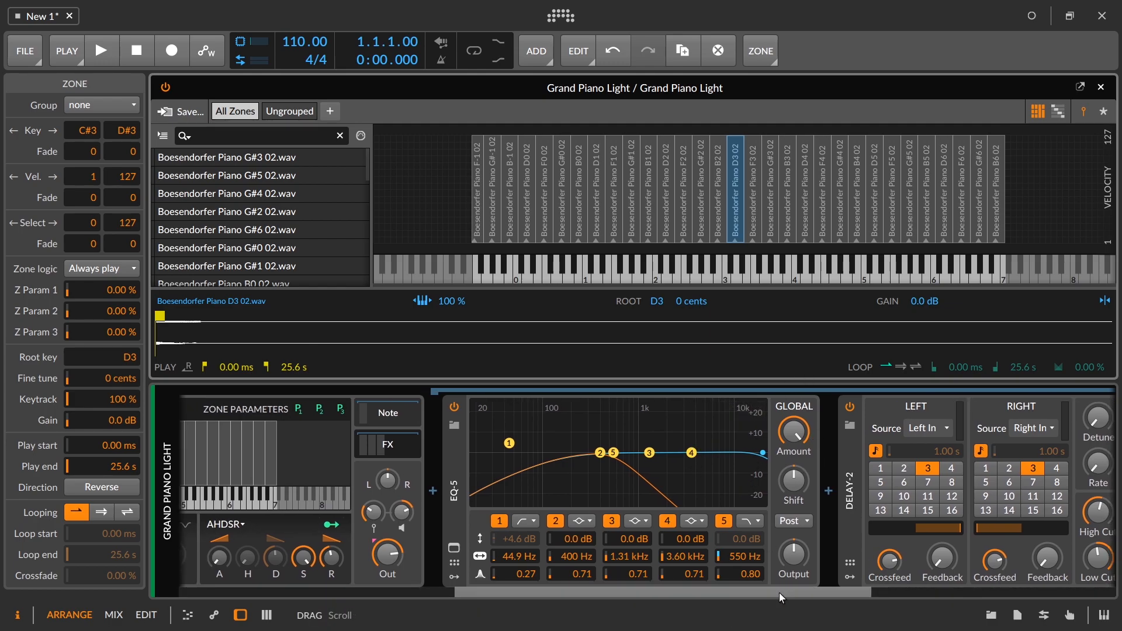
drag(779, 592, 762, 591)
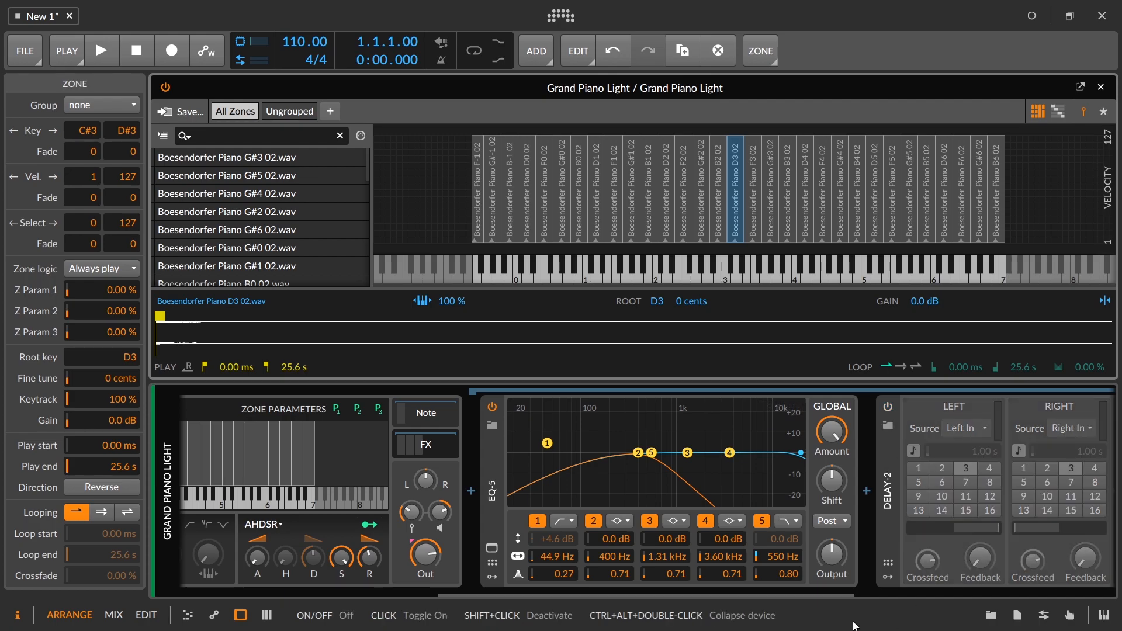
drag(819, 593, 988, 592)
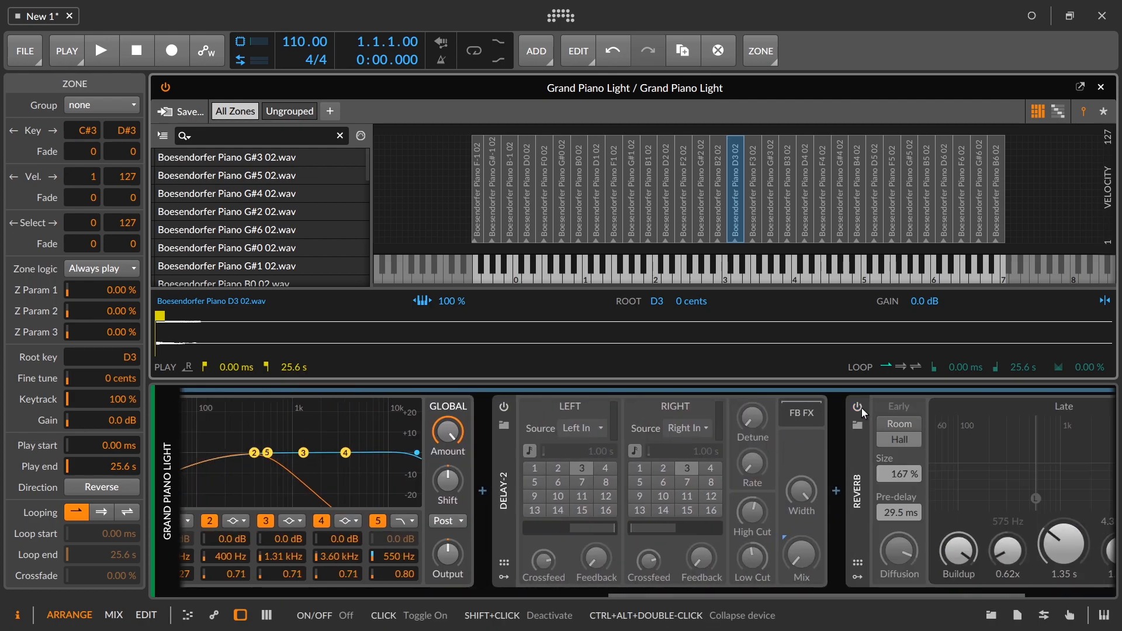
drag(899, 592, 738, 569)
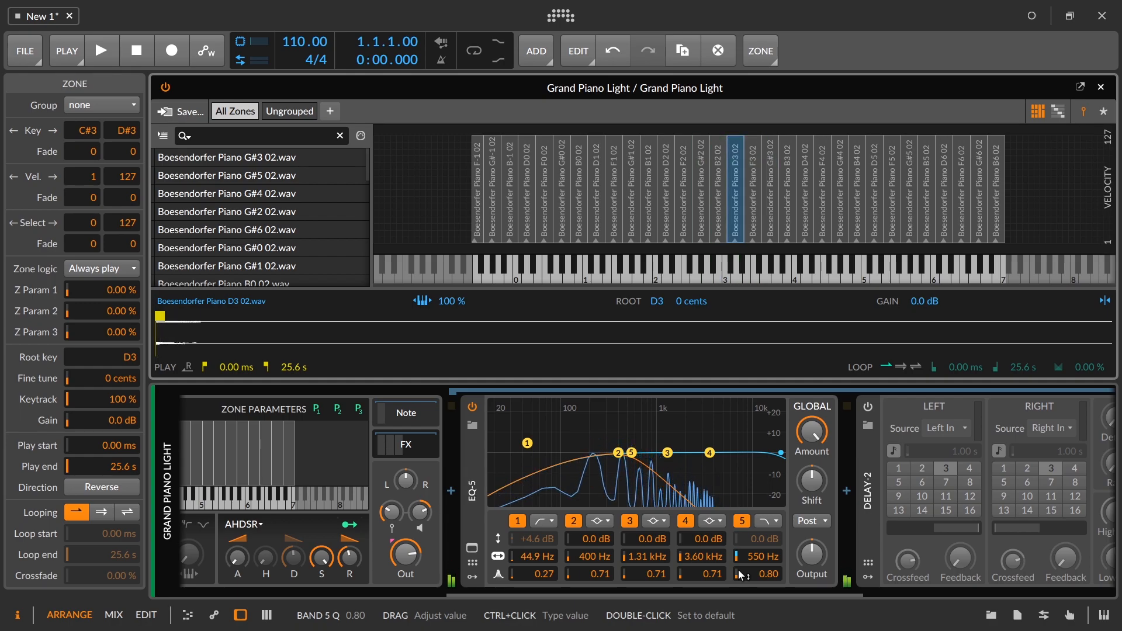
Compare the piano sound with EQ-5 bypassed and active, leaving EQ-5 switched on.
click(473, 406)
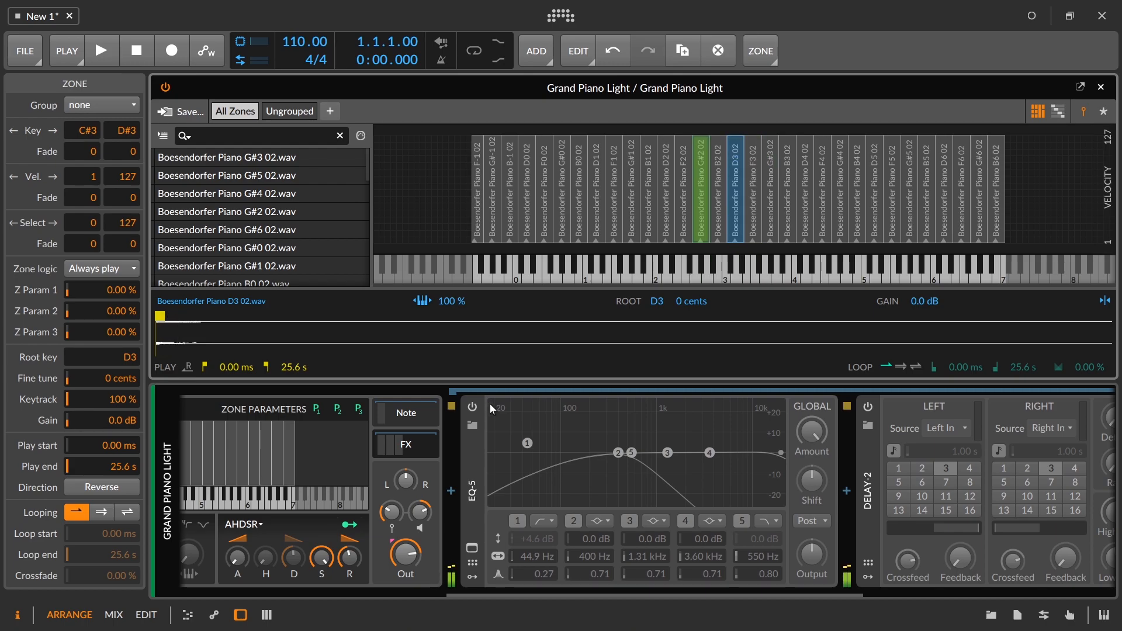
click(472, 407)
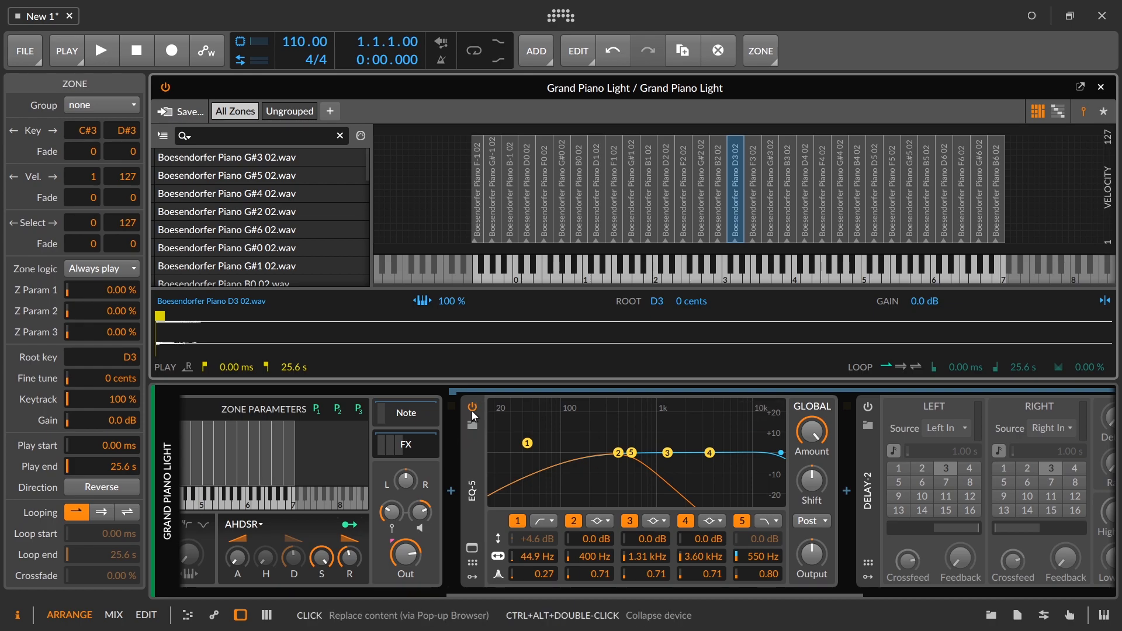
click(472, 408)
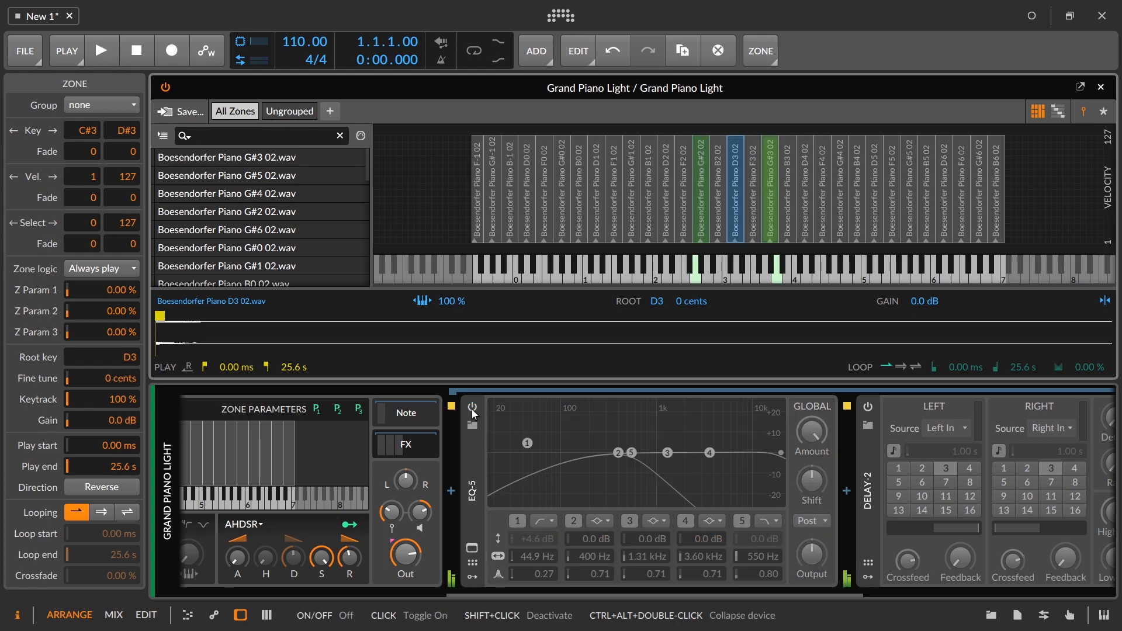
click(492, 409)
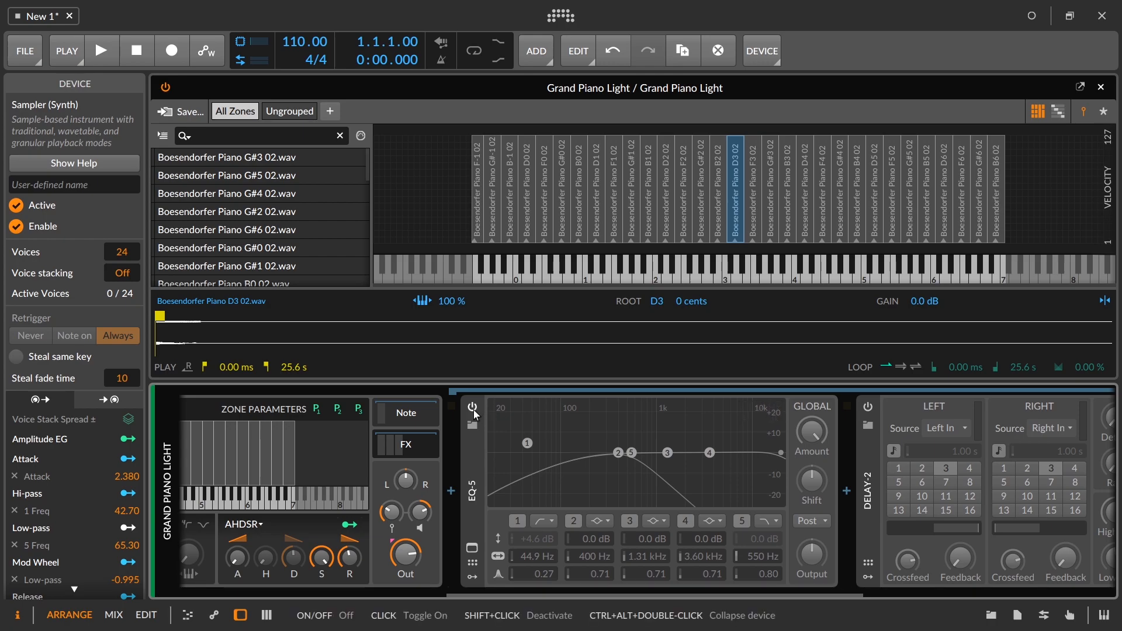
click(473, 407)
Switch on Delay-2 and Reverb in the Sampler's FX chain, and close the multisample editor.
click(867, 407)
drag(853, 594, 961, 594)
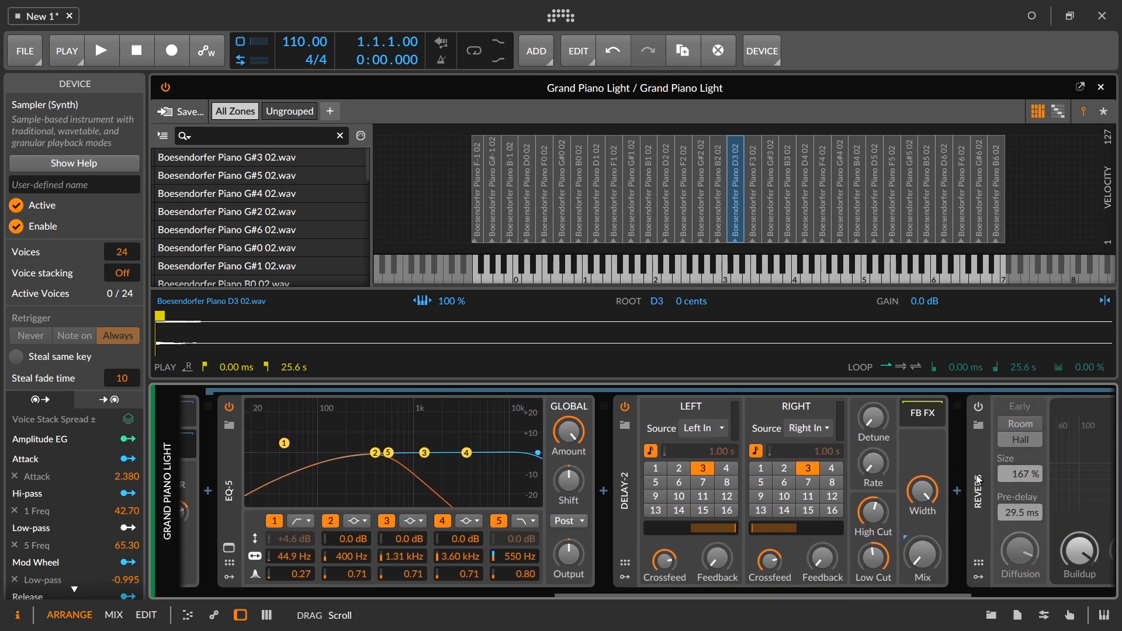
click(980, 406)
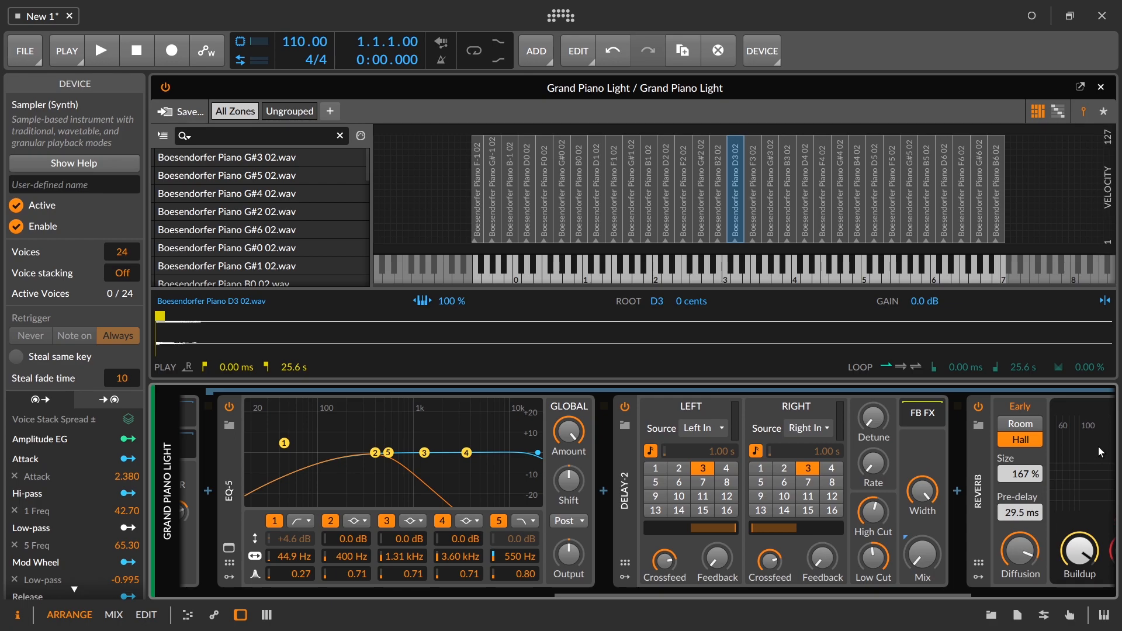
click(1099, 84)
Open the Grand Piano track's multisample editor and inspect the upper-velocity Boesendorfer Piano D3 02 zone.
click(225, 241)
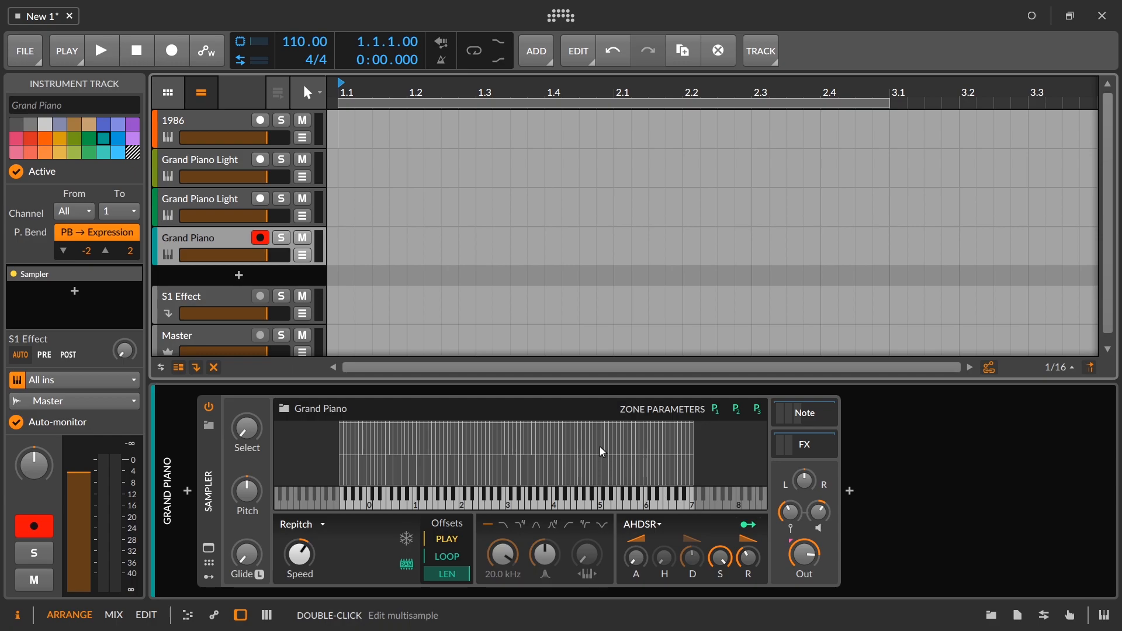
click(230, 198)
click(225, 237)
click(212, 550)
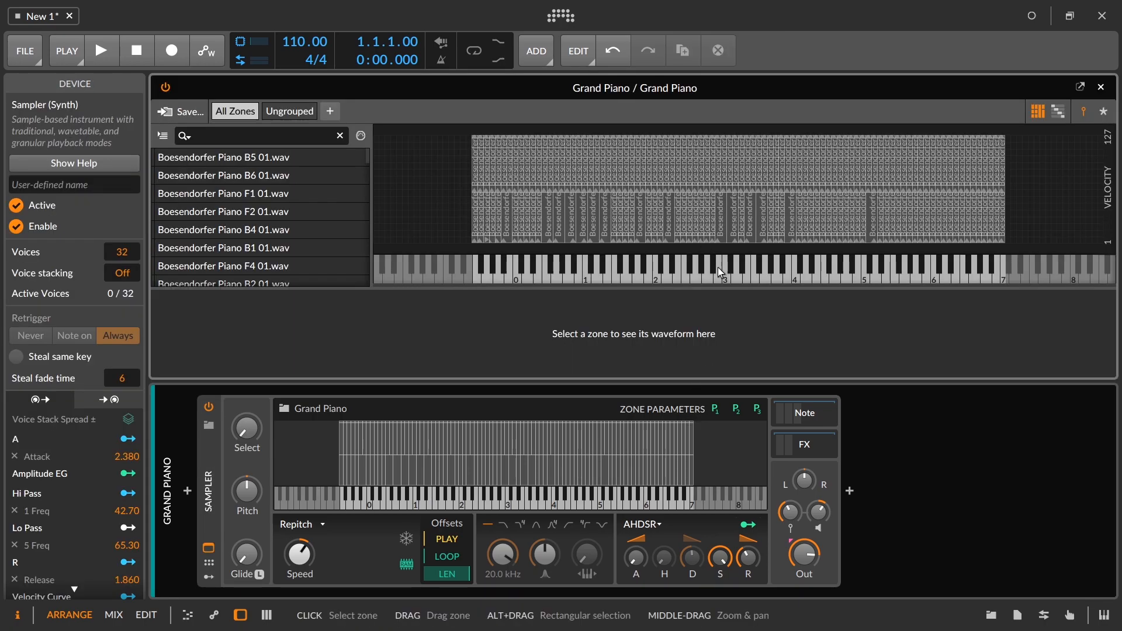
drag(734, 284, 703, 368)
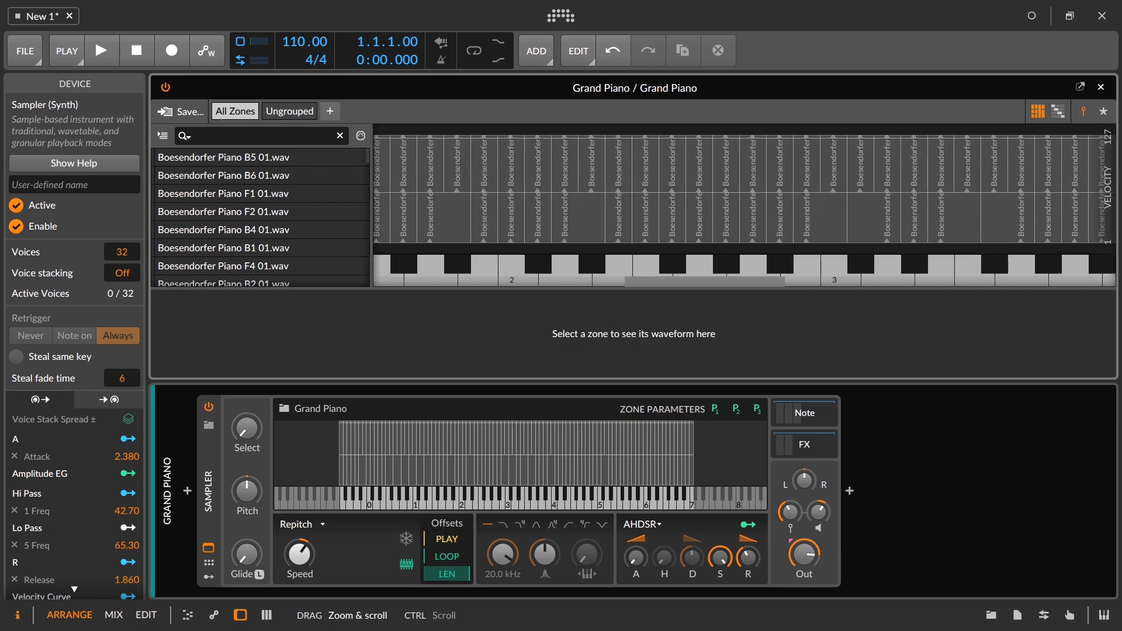
click(888, 266)
click(891, 271)
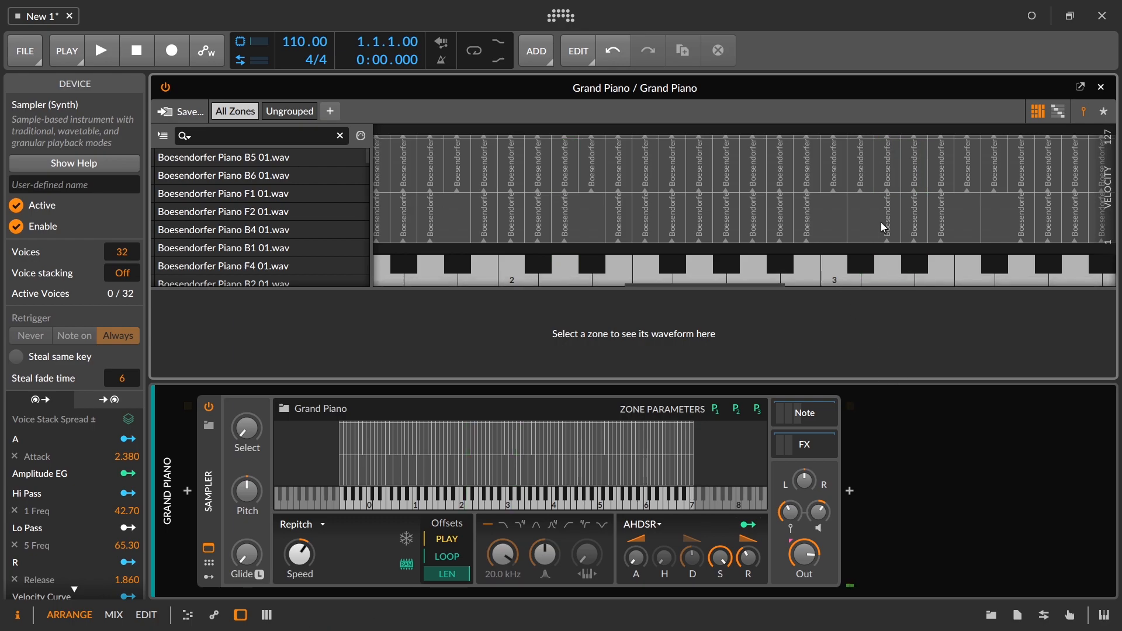
click(887, 167)
scroll(898, 199, right, 1)
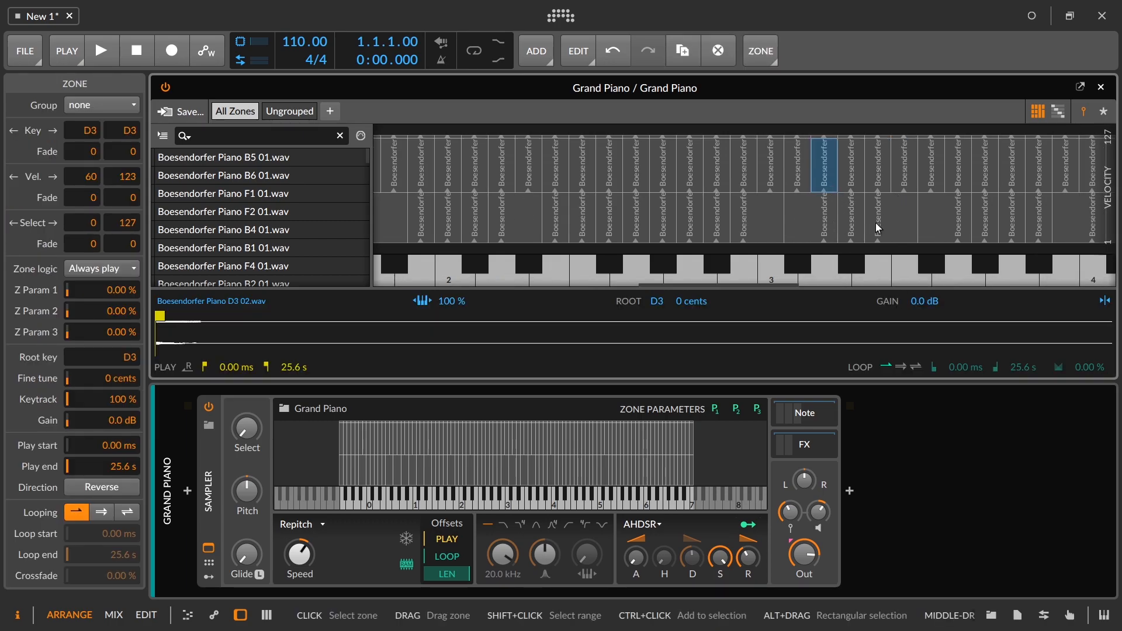
Enlarge the multisample editor, compare the D3 01 and D3 02 velocity zones, and close the editor.
drag(782, 286, 807, 330)
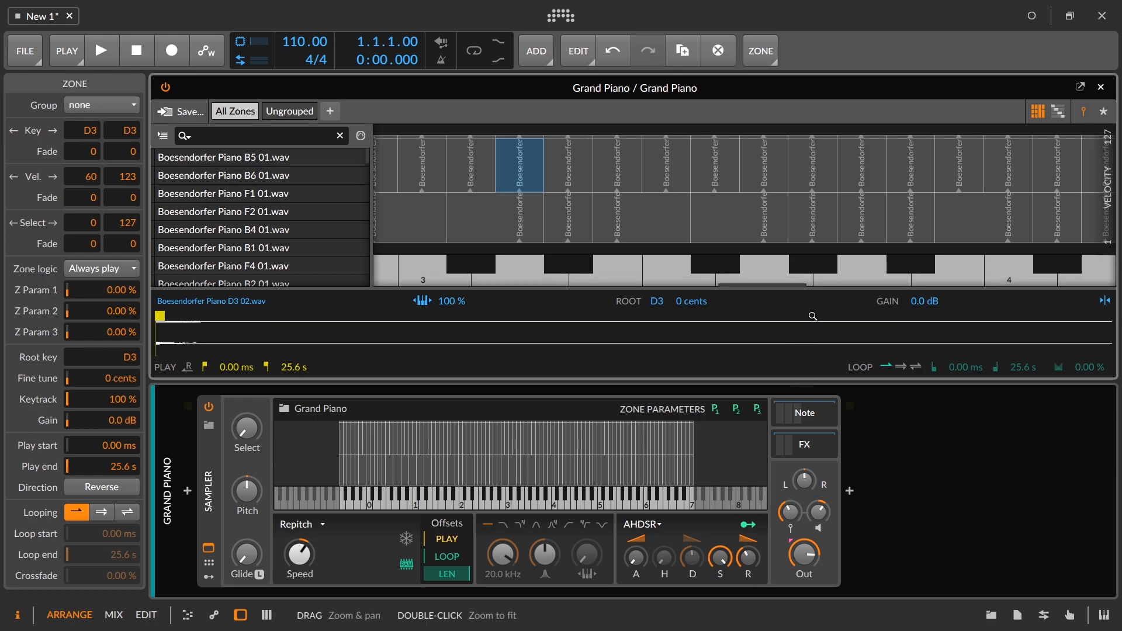
drag(819, 290, 822, 315)
drag(807, 382, 803, 603)
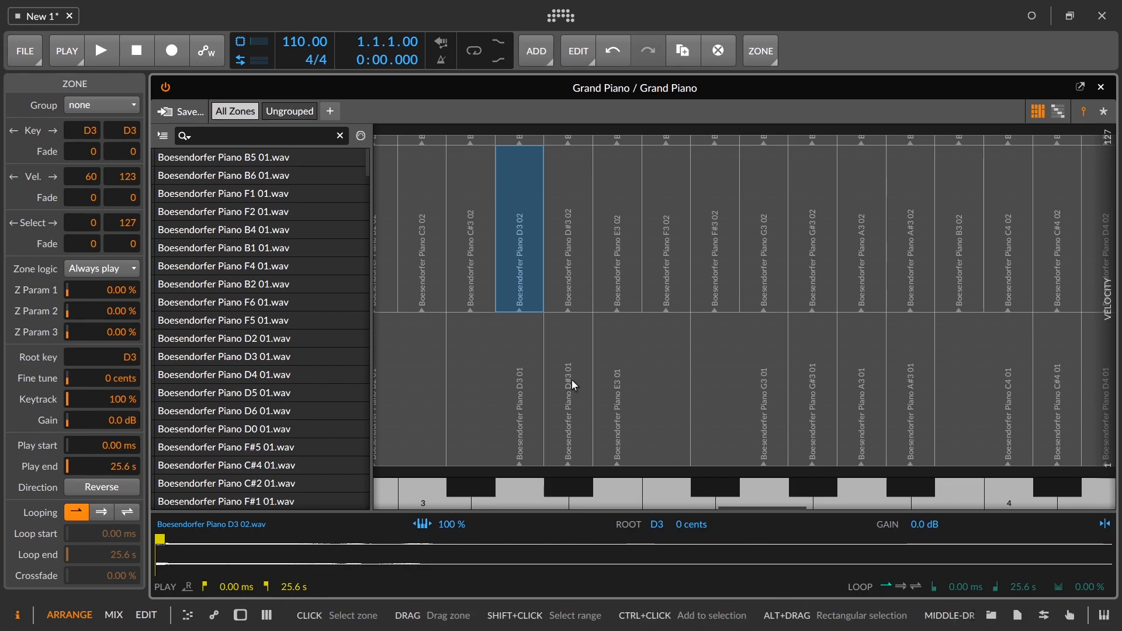
click(524, 389)
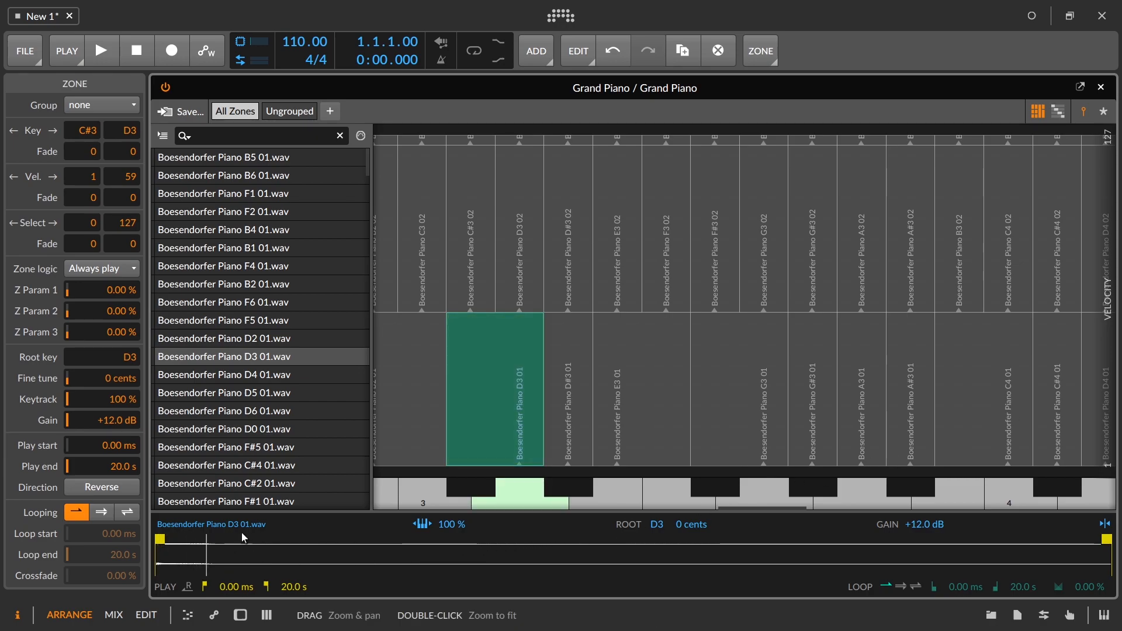
click(527, 261)
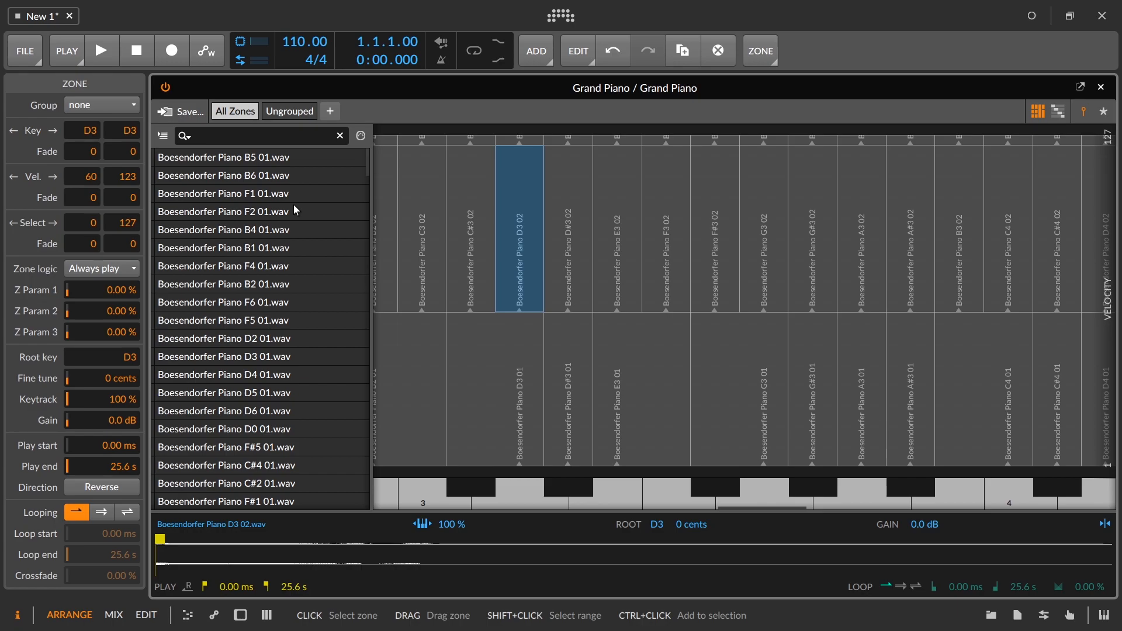
click(1100, 86)
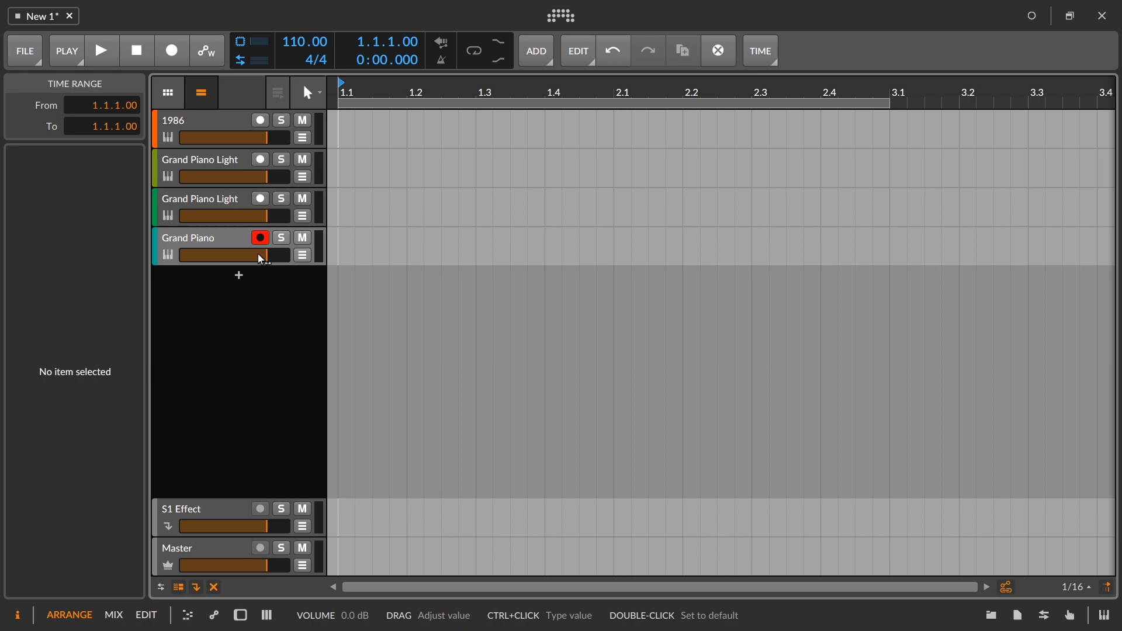
Audition the 1986 track with only it record-armed, and switch arming to the first Grand Piano Light track.
click(263, 120)
click(268, 239)
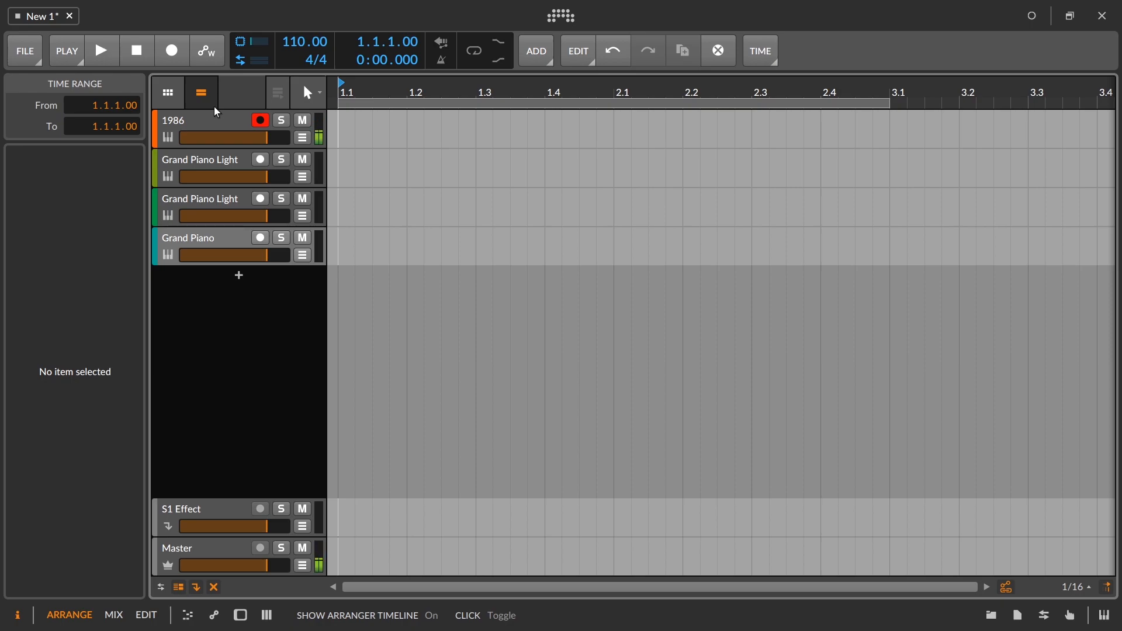
click(258, 167)
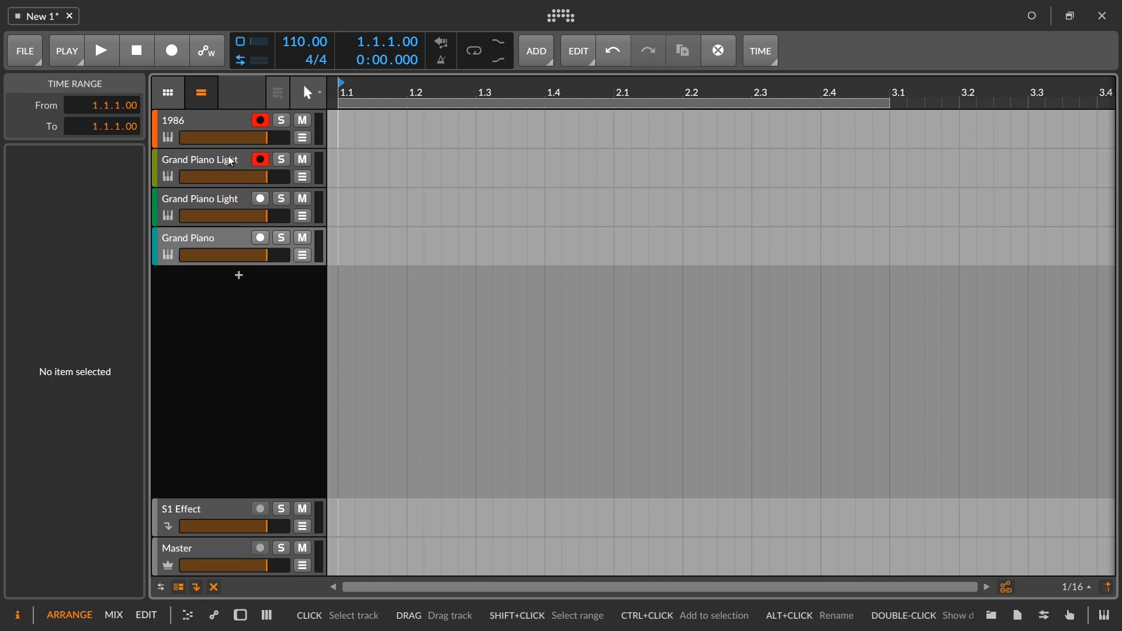
click(219, 169)
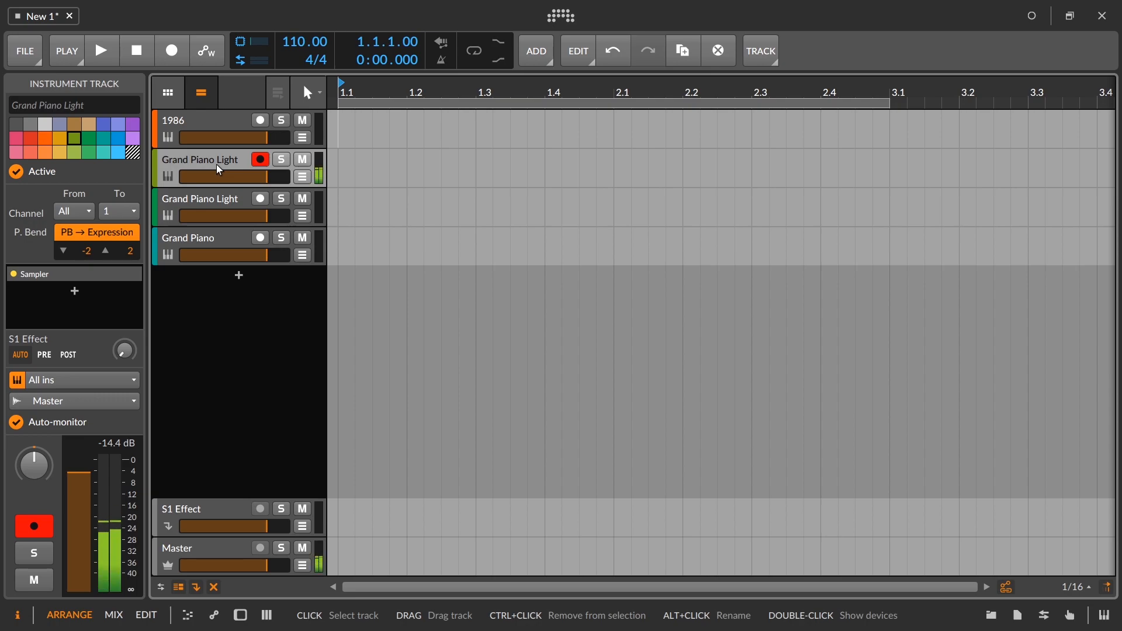
Switch record arming to the second Grand Piano Light track for comparison, and finally to Grand Piano alone.
click(261, 159)
click(260, 199)
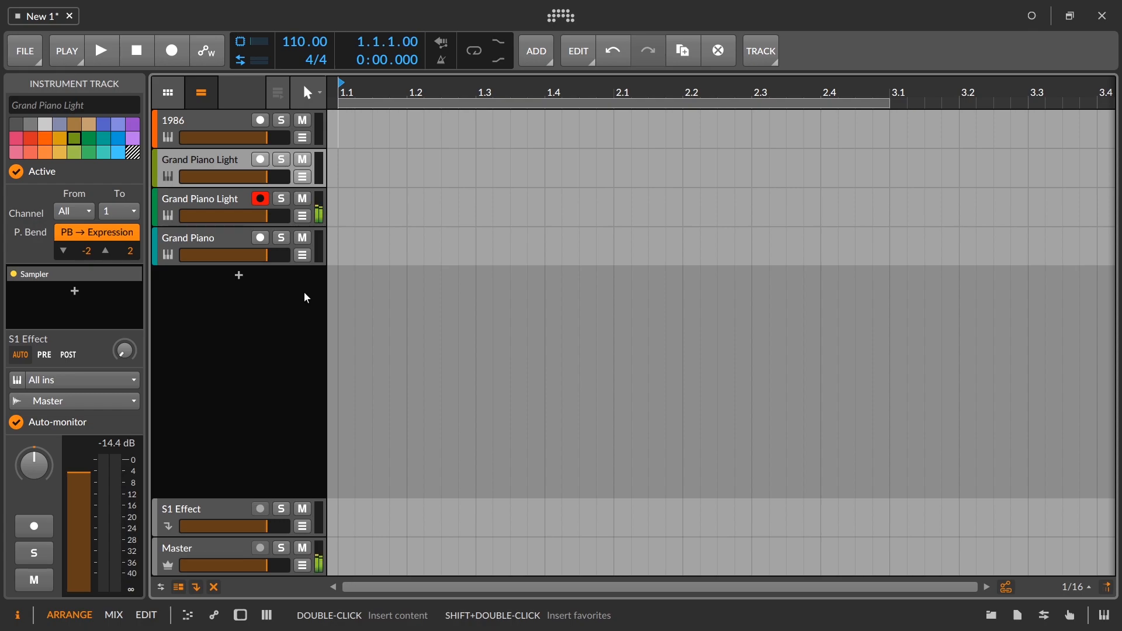
click(261, 237)
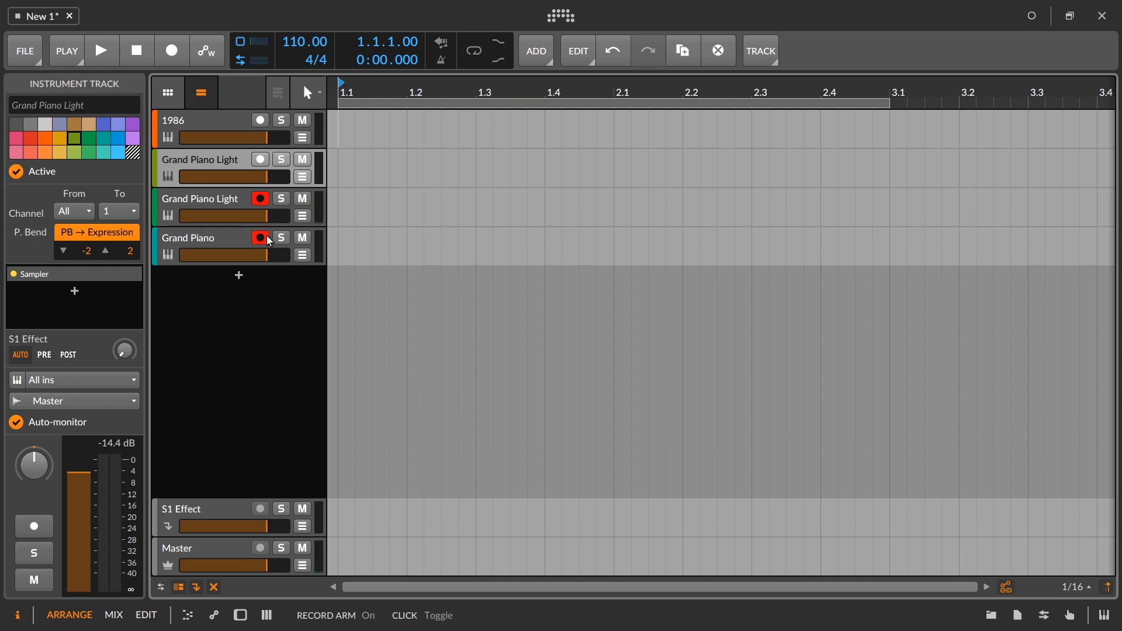
click(265, 205)
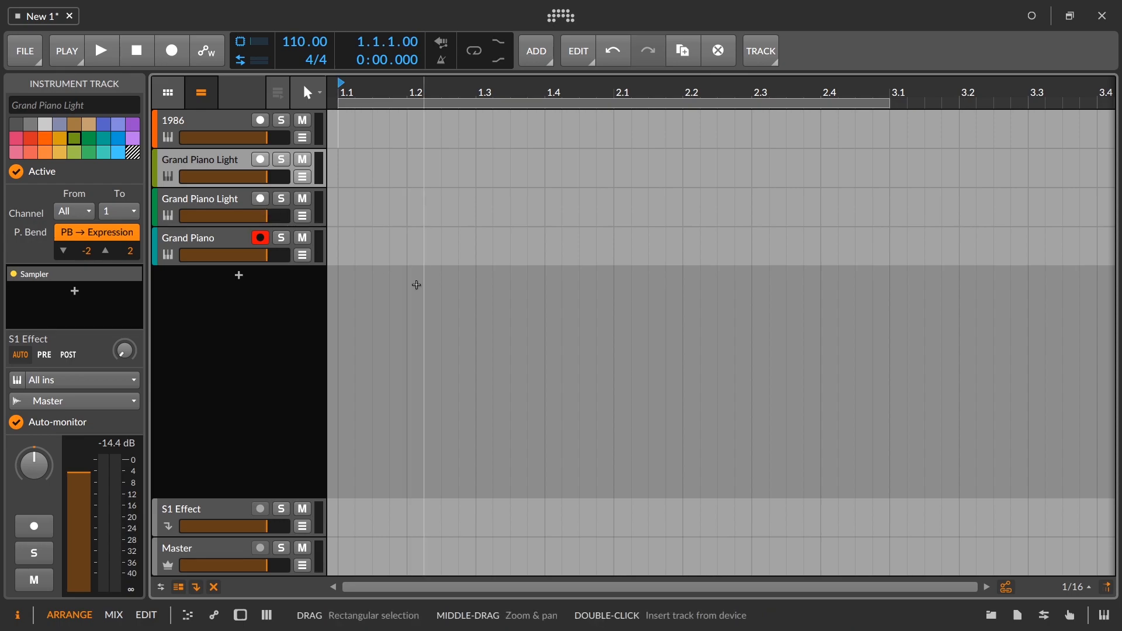